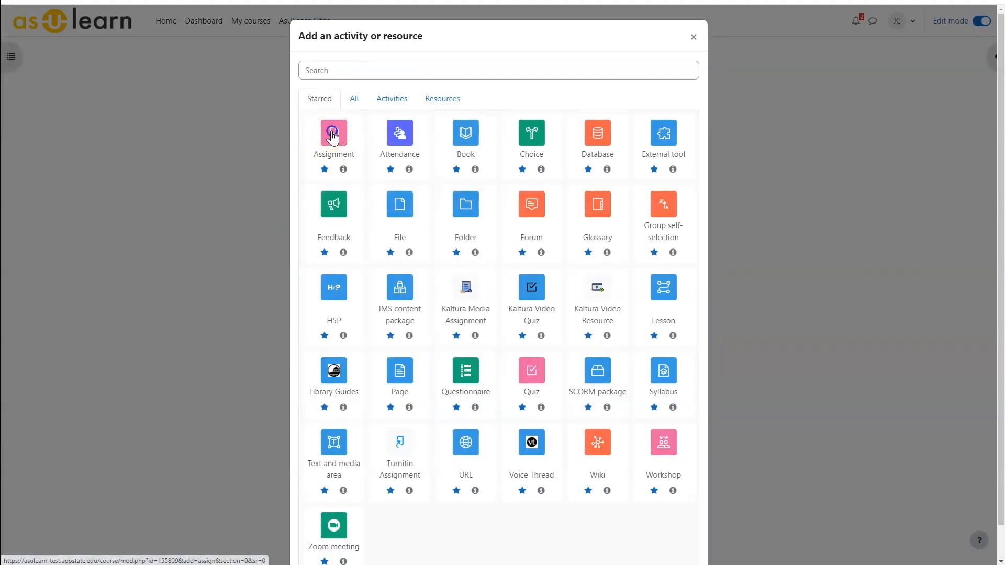
# Add a new Assignment activity to Sample Course and name it Temp.
pyautogui.click(333, 136)
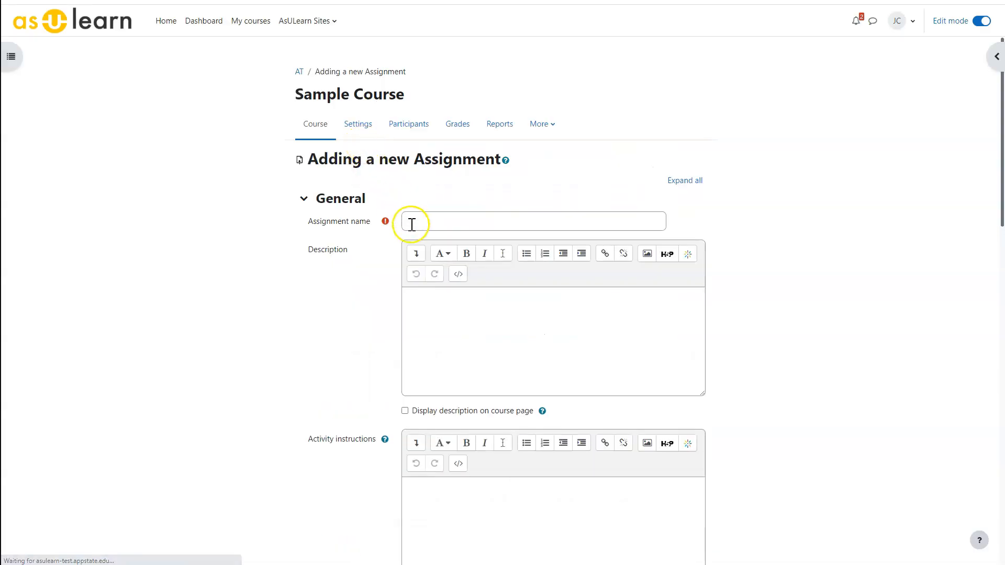
pyautogui.click(412, 224)
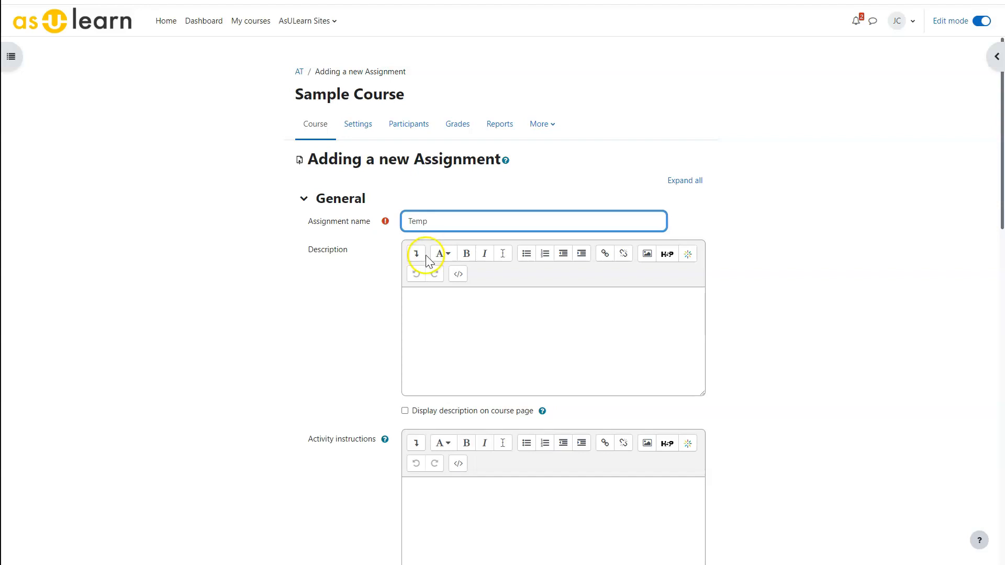
# Set the assignment's grading method to Rubric in the Grade settings, and save and display the assignment.
pyautogui.scroll(-2, 427, 251)
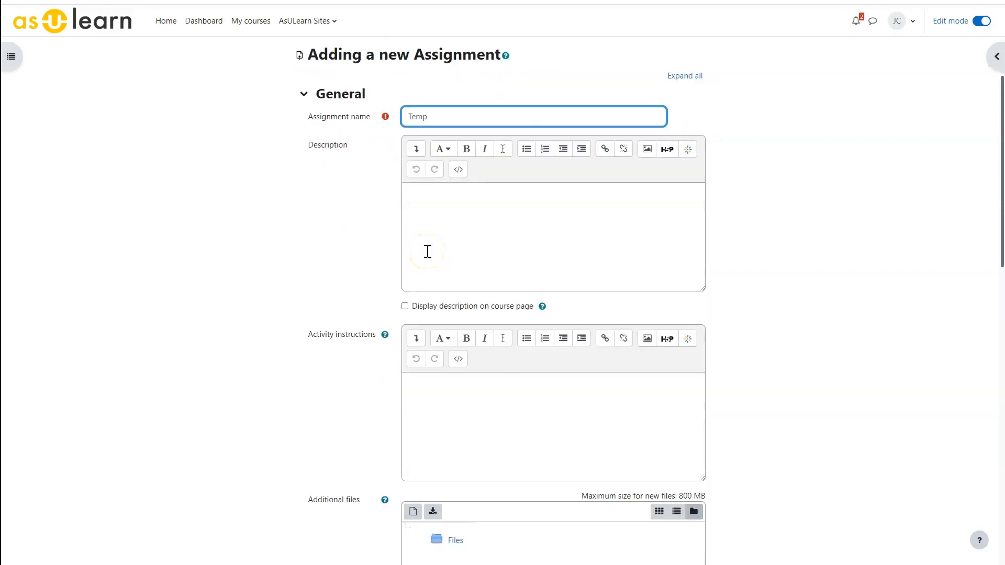
pyautogui.scroll(-9, 428, 252)
pyautogui.scroll(-6, 422, 306)
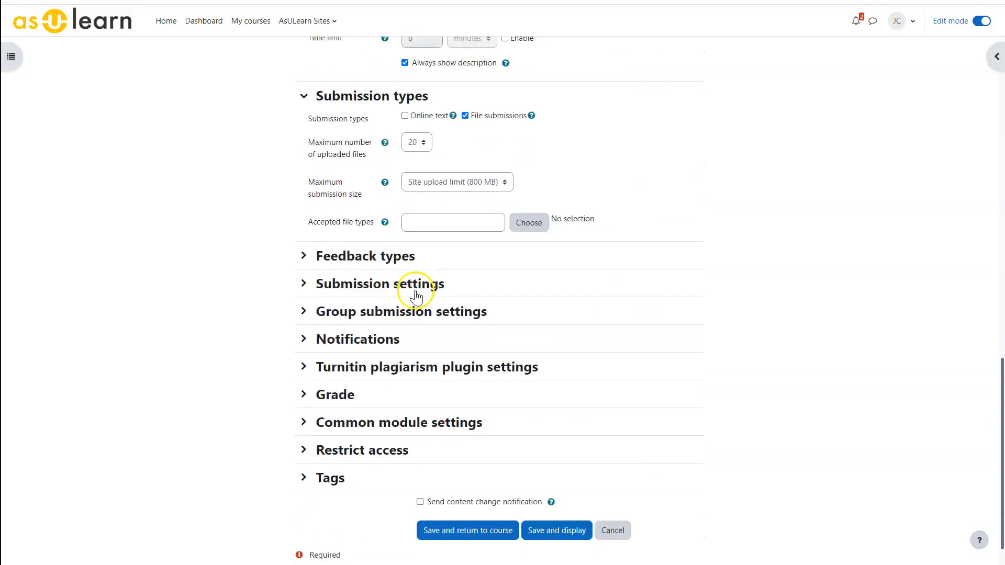
pyautogui.click(304, 377)
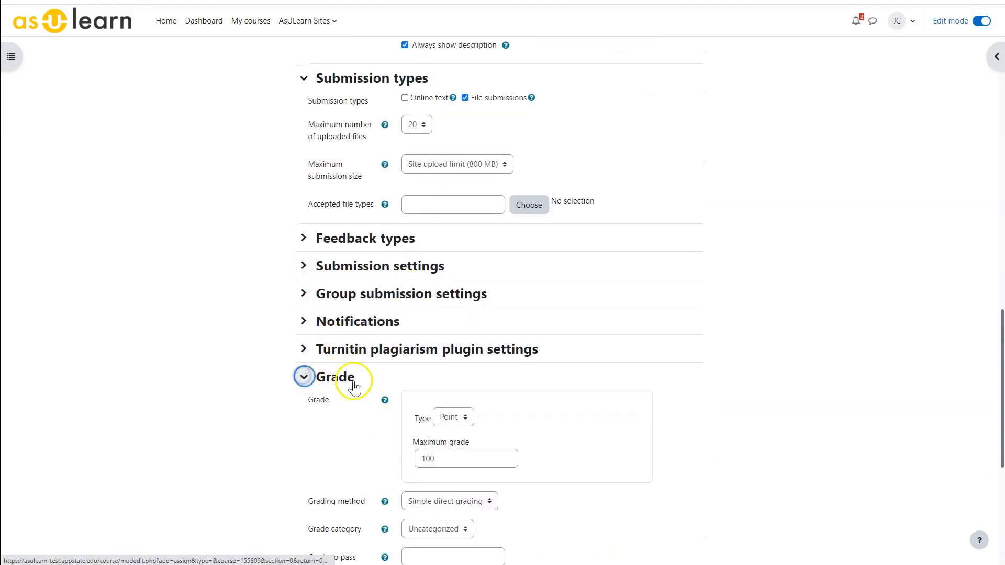
pyautogui.scroll(-1, 346, 392)
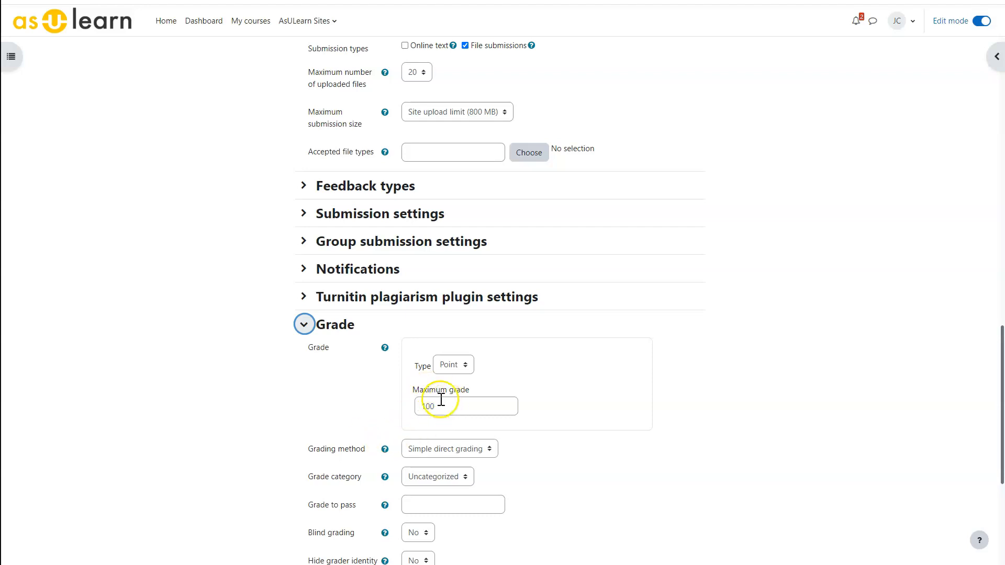
pyautogui.scroll(-2, 366, 394)
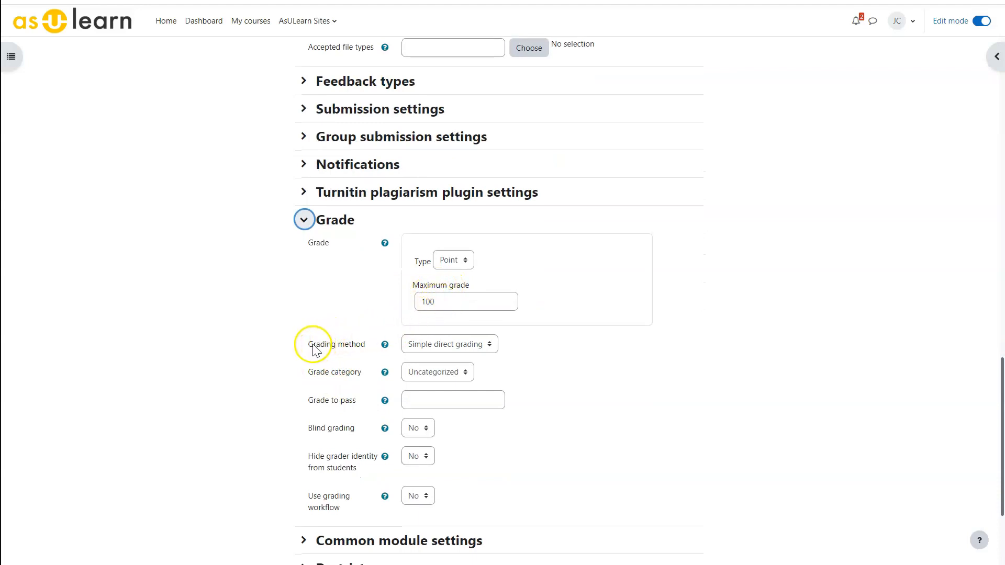
pyautogui.click(429, 346)
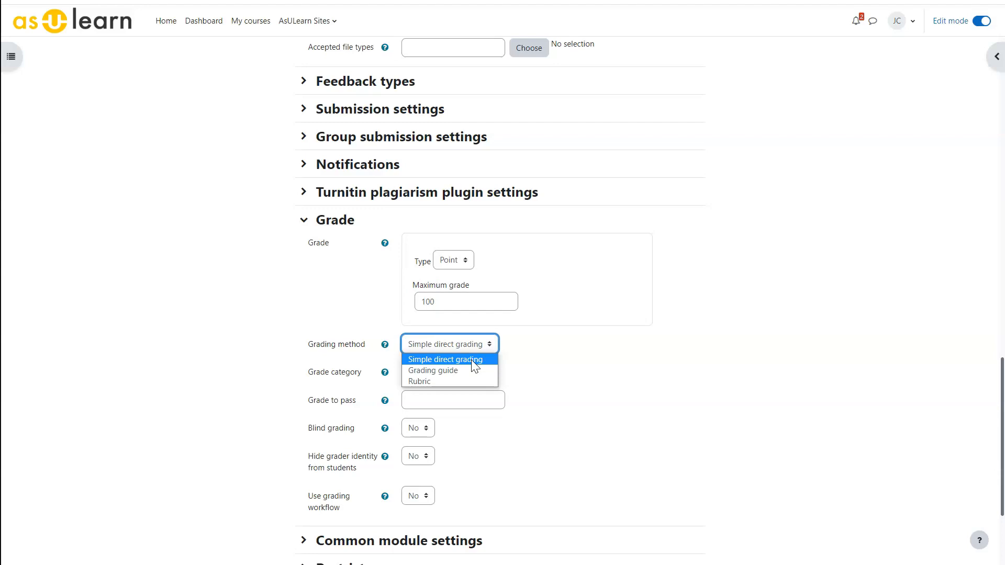
pyautogui.click(422, 380)
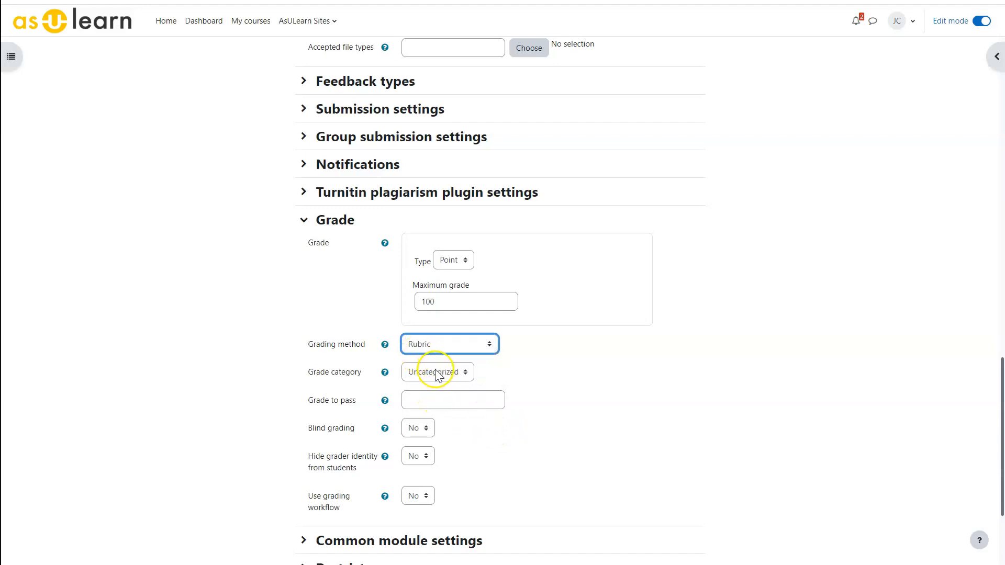
pyautogui.scroll(-3, 461, 382)
pyautogui.click(535, 493)
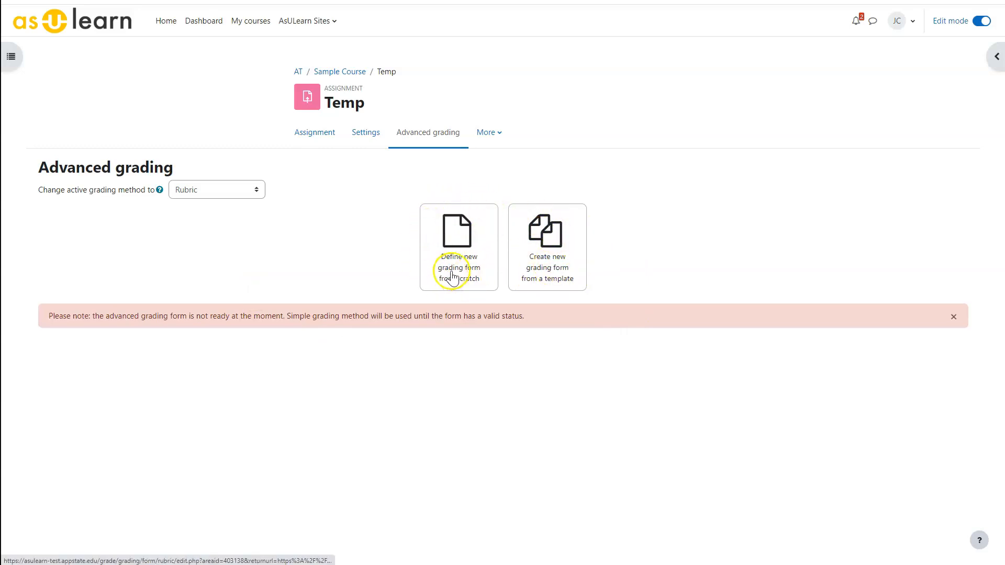
# Define a new grading form from scratch and name it "Sample rubric", leaving the description blank.
pyautogui.click(457, 230)
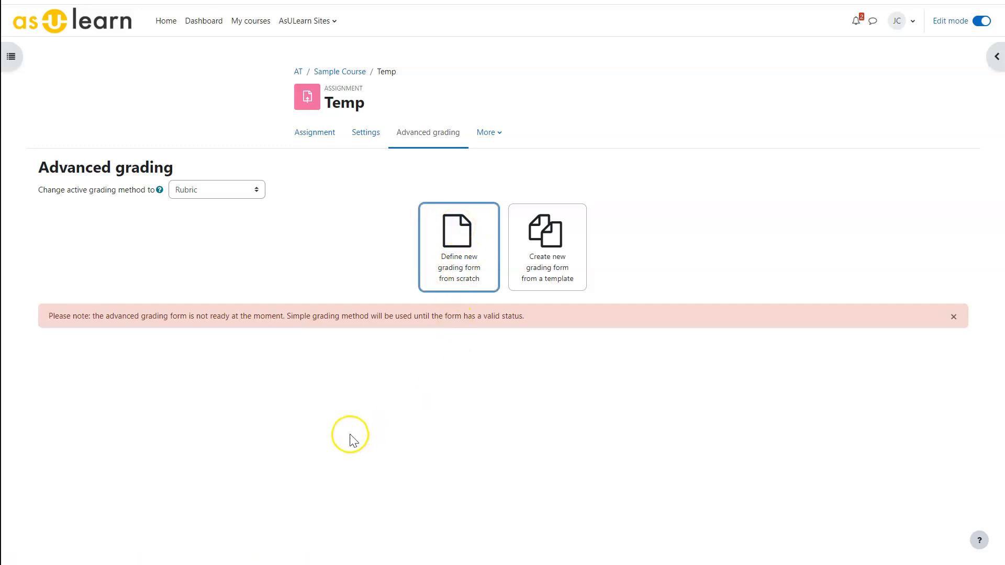
pyautogui.click(309, 191)
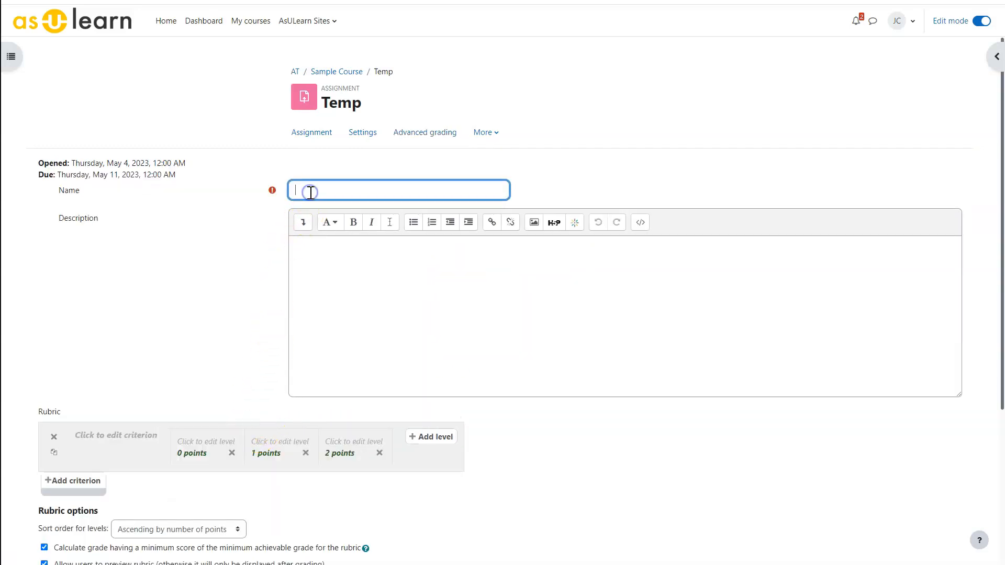
pyautogui.write('Sample rubric')
pyautogui.click(360, 292)
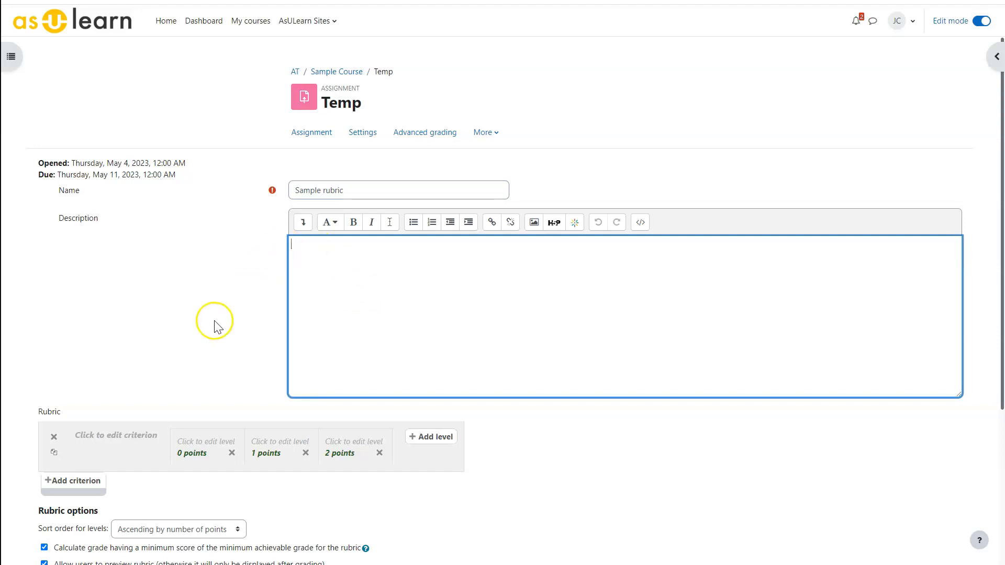
# Examine the rubric editor's criteria, level descriptions, point values and rubric options.
pyautogui.scroll(-3, 173, 321)
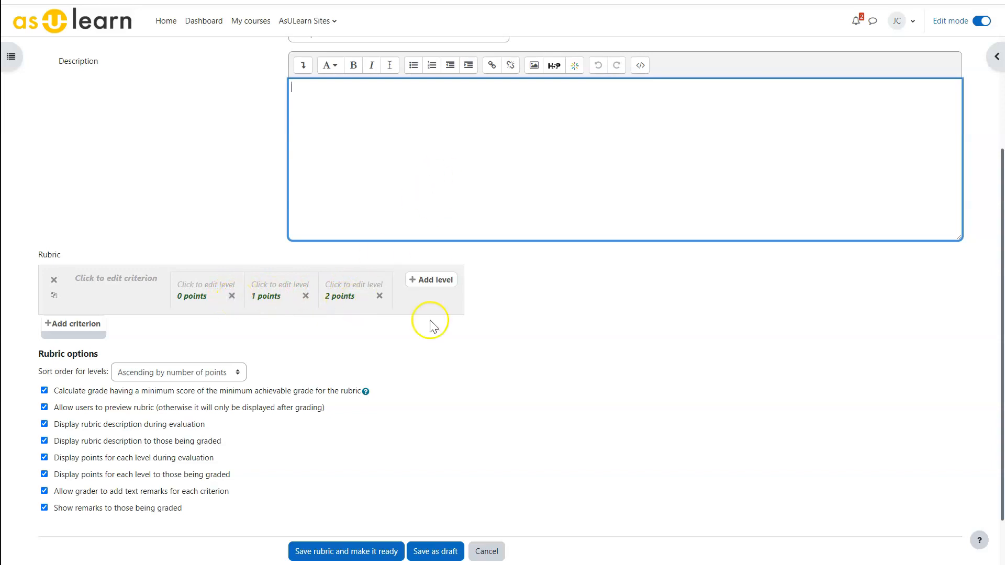
pyautogui.scroll(3, 480, 251)
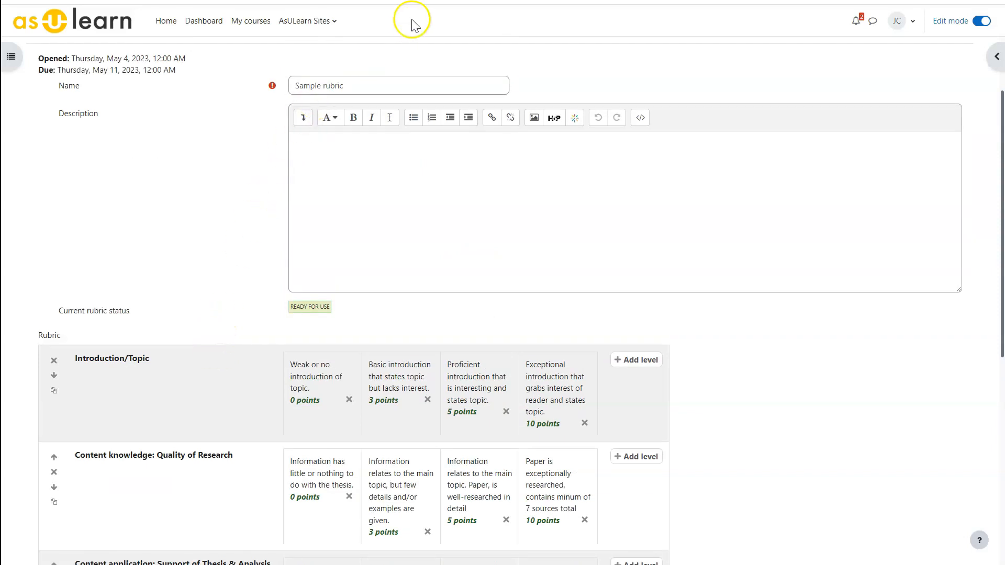
pyautogui.scroll(-4, 158, 267)
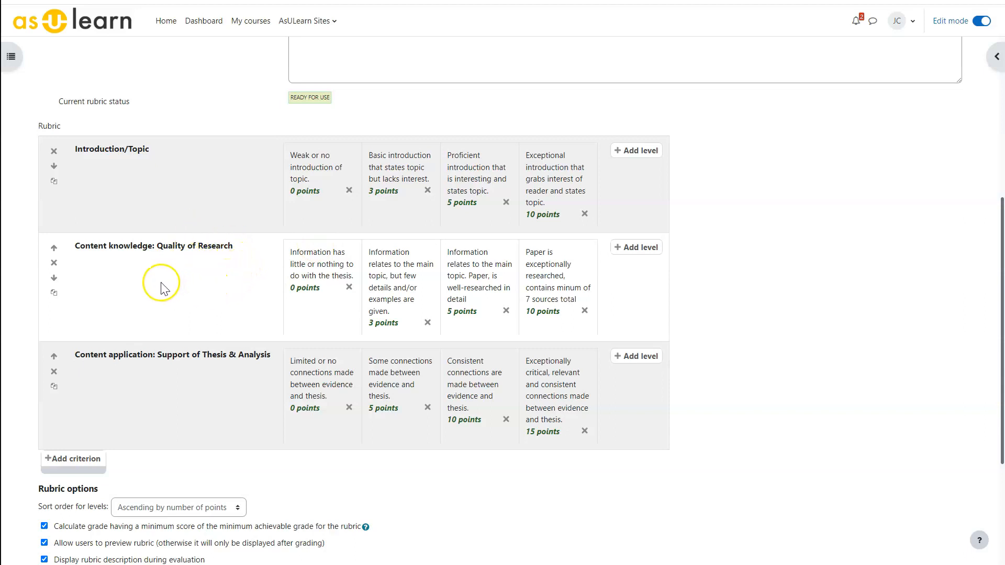
pyautogui.scroll(-1, 124, 194)
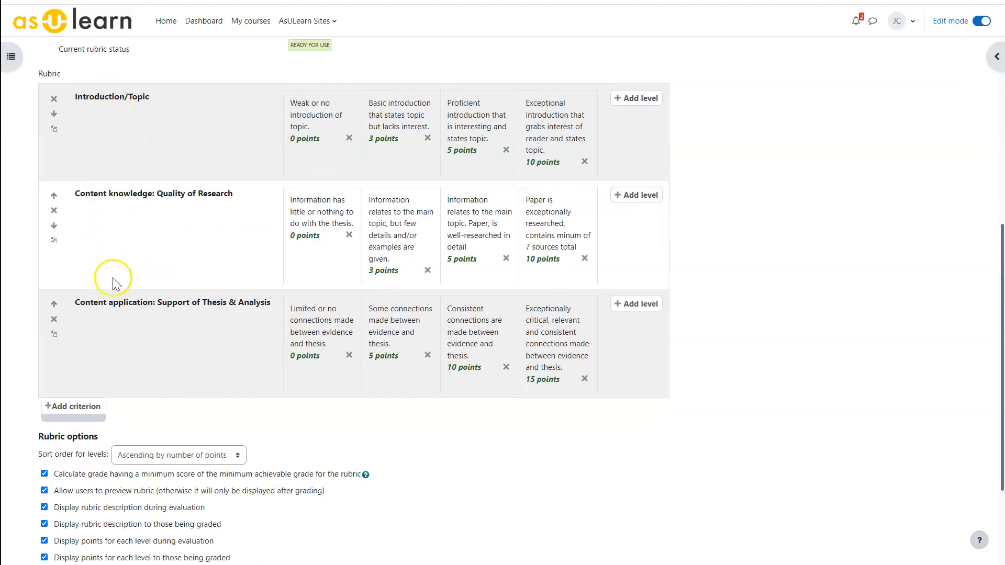
pyautogui.scroll(-1, 117, 346)
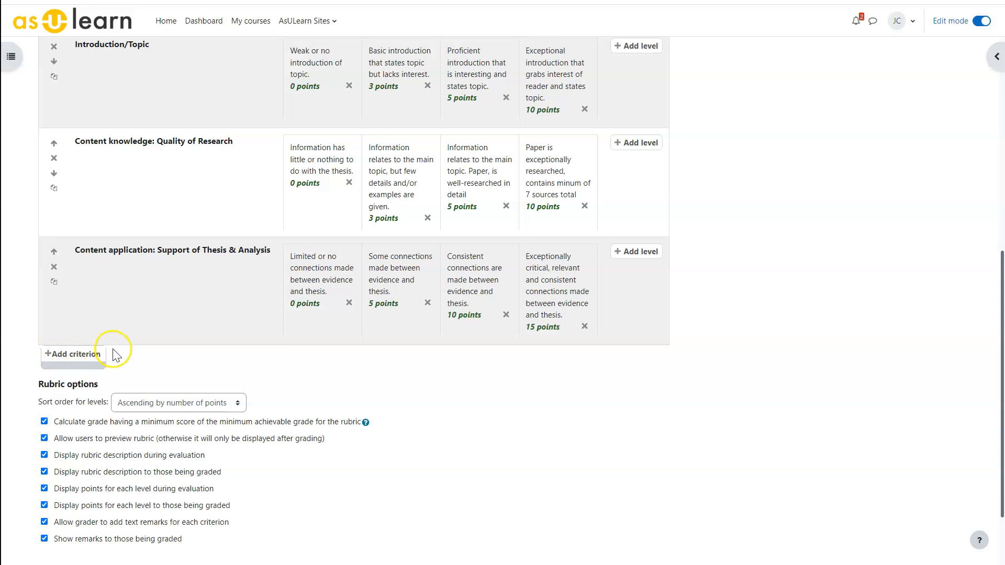
pyautogui.scroll(-1, 112, 352)
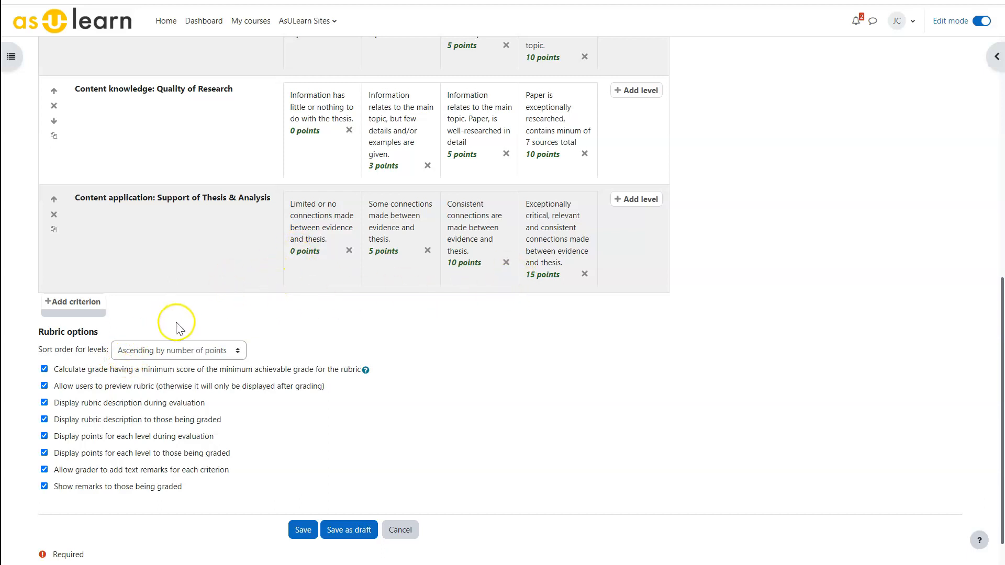
# Switch the level sort order to Descending by number of points and back to Ascending by number of points.
pyautogui.click(234, 350)
pyautogui.click(187, 368)
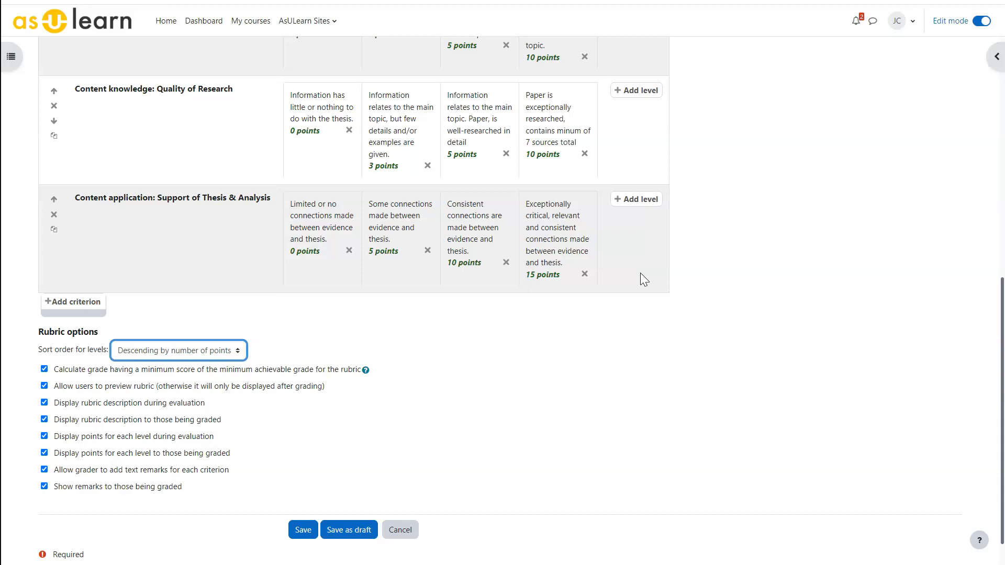
pyautogui.click(197, 351)
pyautogui.click(151, 377)
# Save the sample rubric with all rubric options left enabled.
pyautogui.scroll(-1, 255, 345)
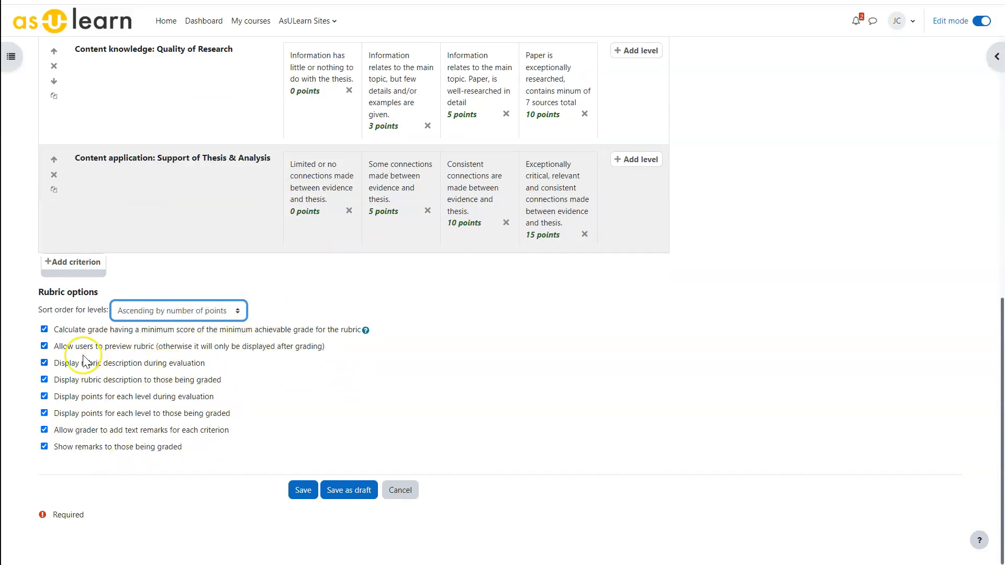
pyautogui.click(153, 351)
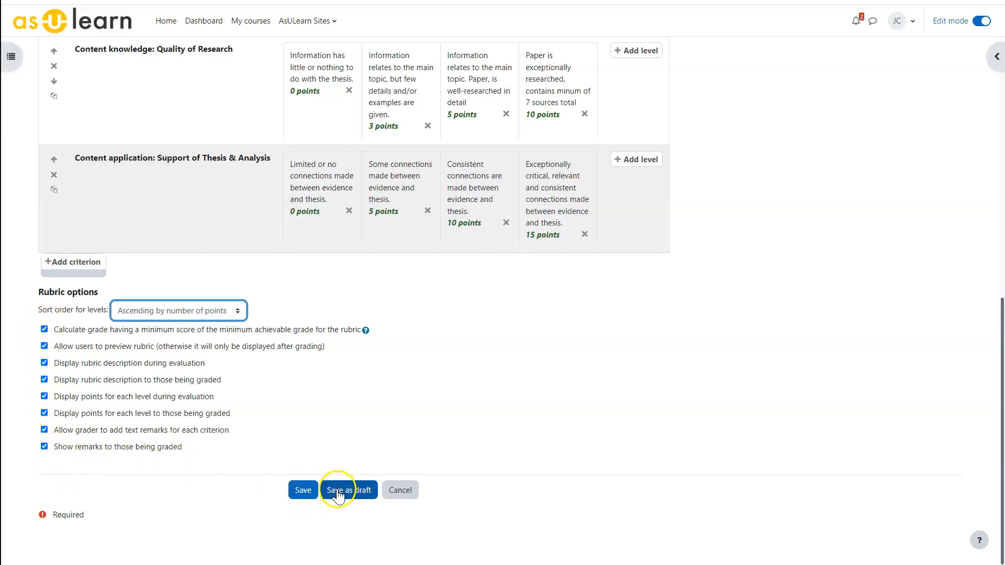
pyautogui.click(303, 491)
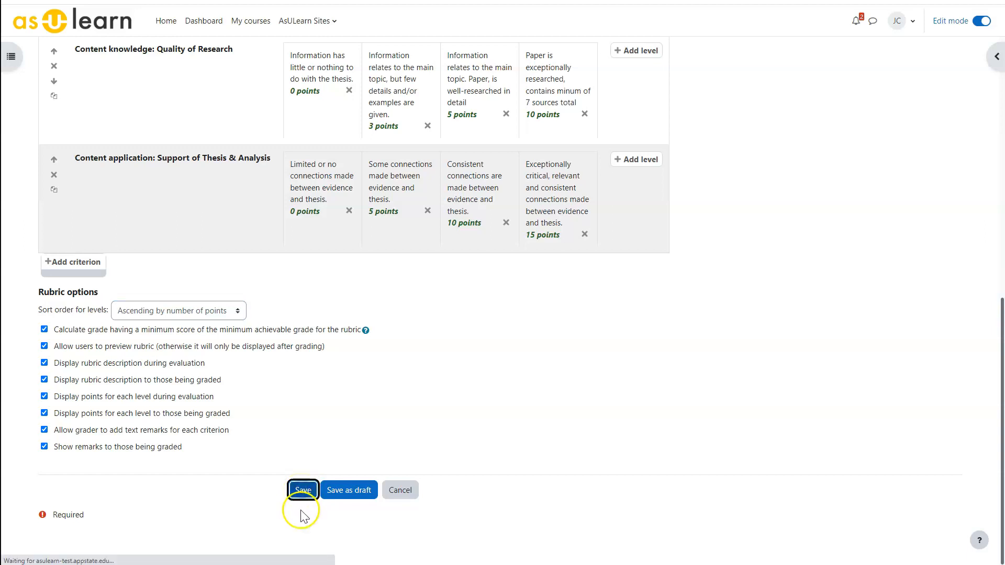
# Review the saved rubric and open the Temp assignment's overview page.
pyautogui.scroll(-6, 191, 379)
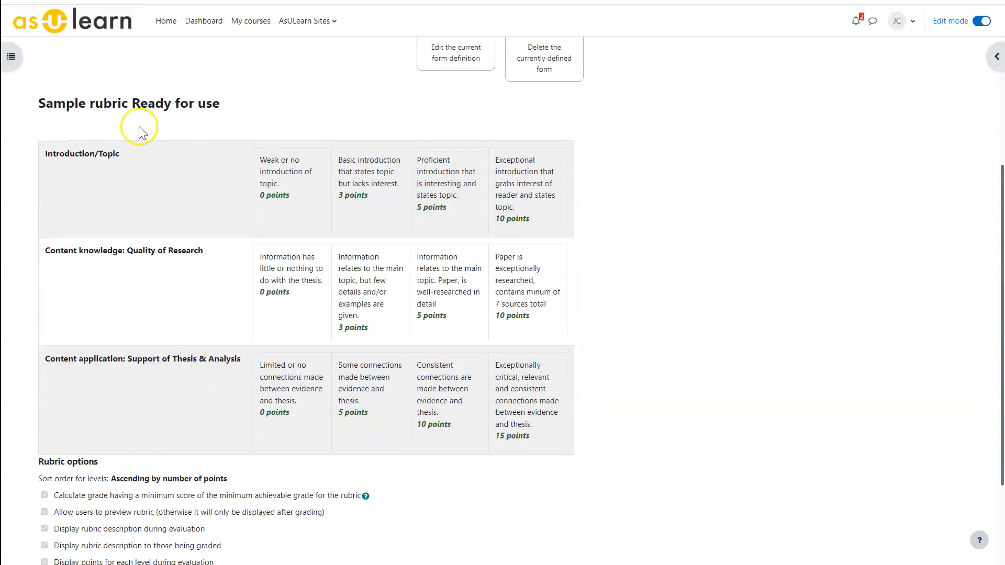
pyautogui.scroll(6, 157, 376)
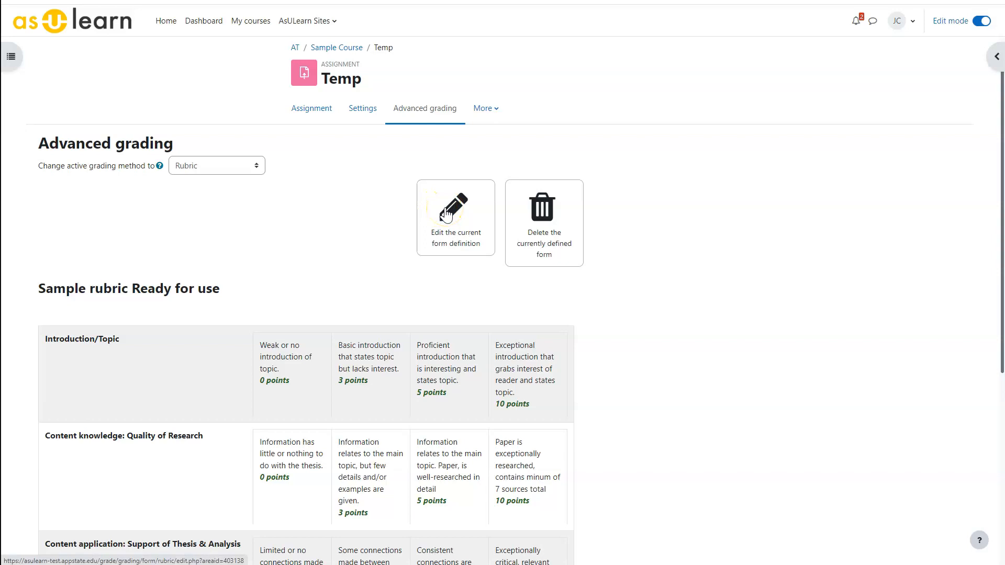
pyautogui.click(310, 108)
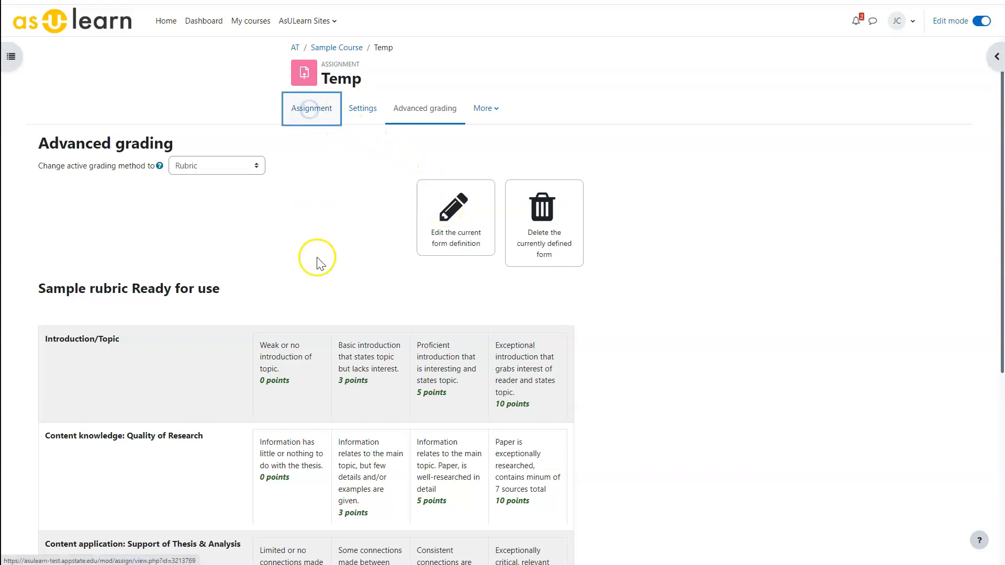
pyautogui.click(370, 236)
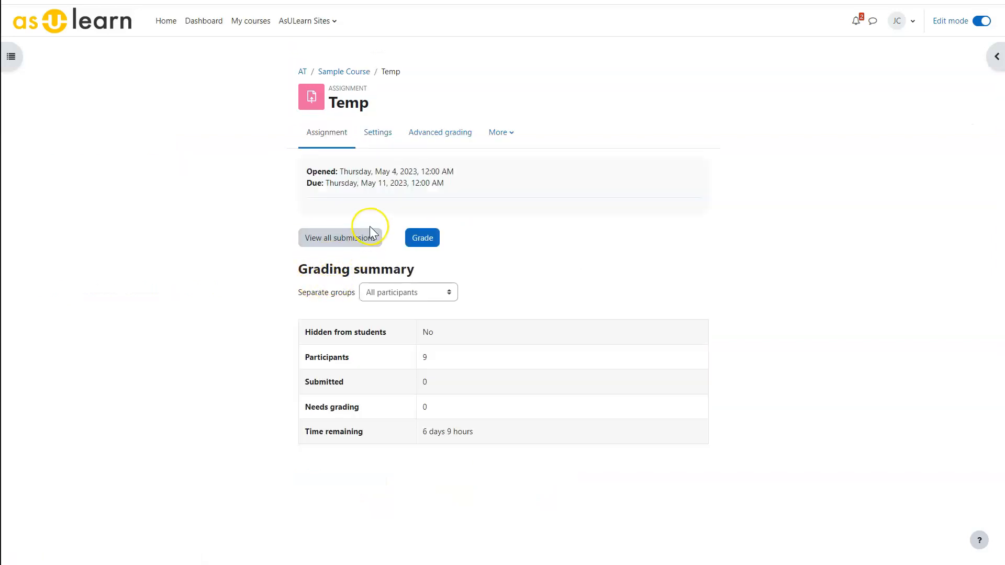
# Return to the assignment's Advanced grading page and review the rubric's criteria and options.
pyautogui.click(431, 137)
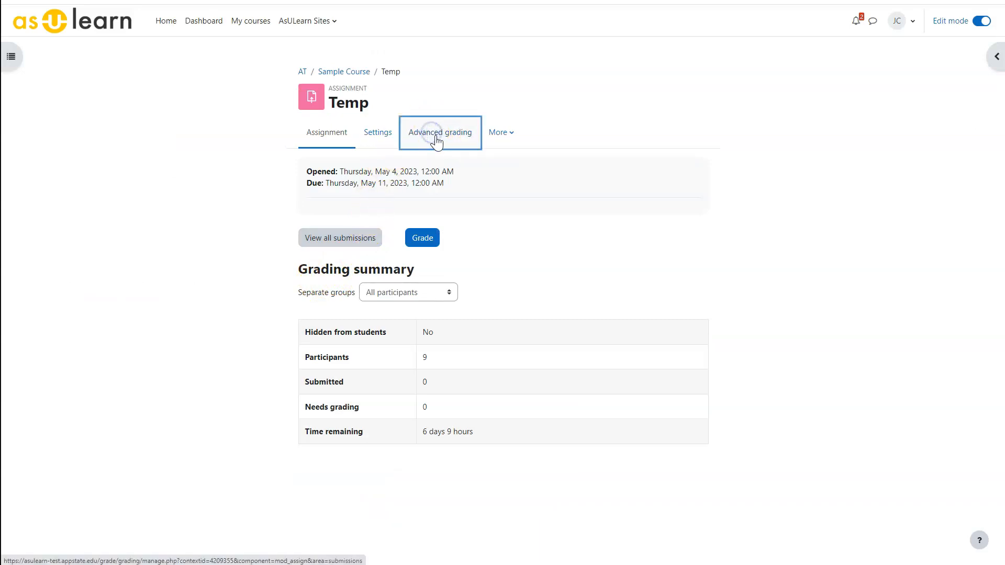
pyautogui.scroll(-4, 190, 485)
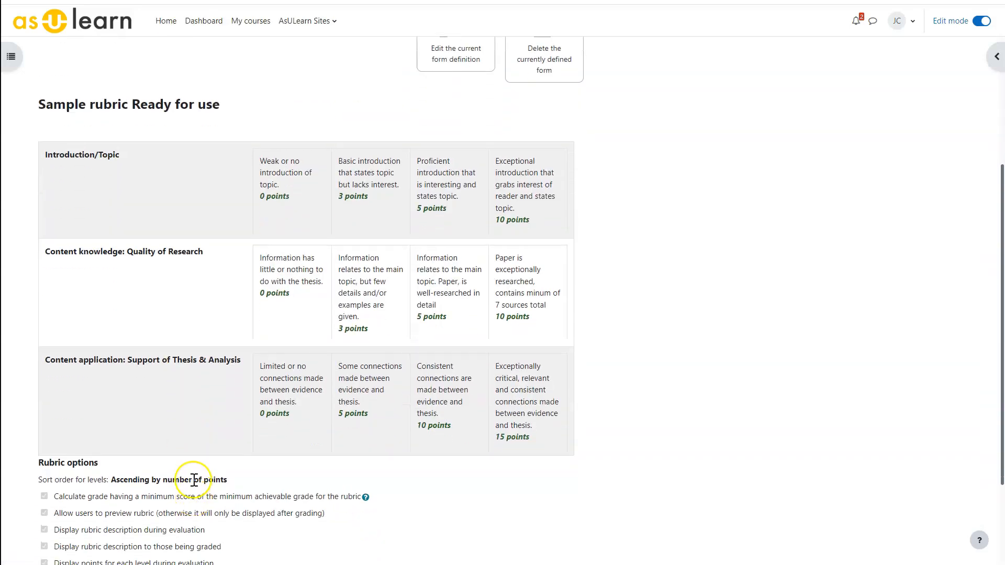
pyautogui.scroll(3, 194, 480)
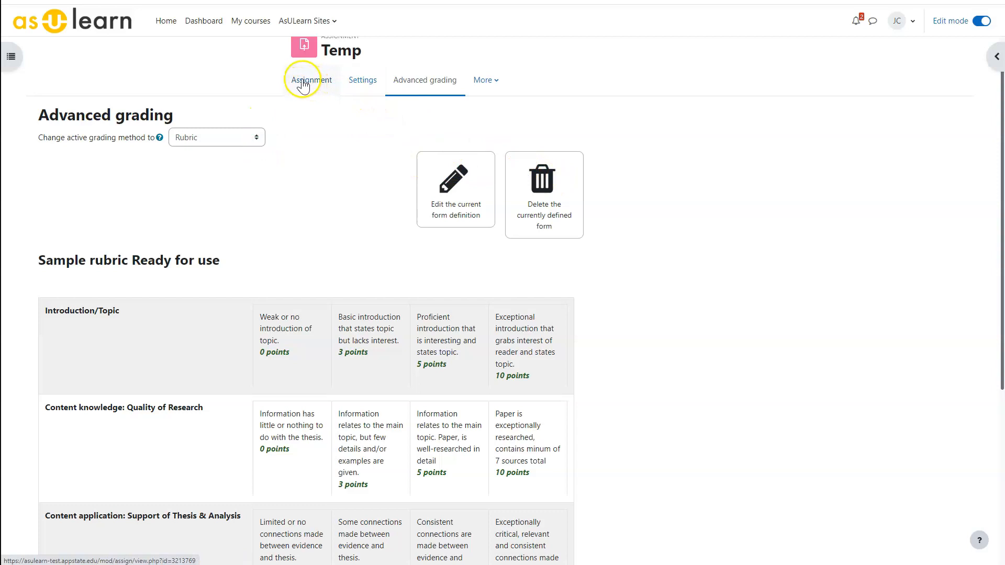
pyautogui.scroll(1, 304, 87)
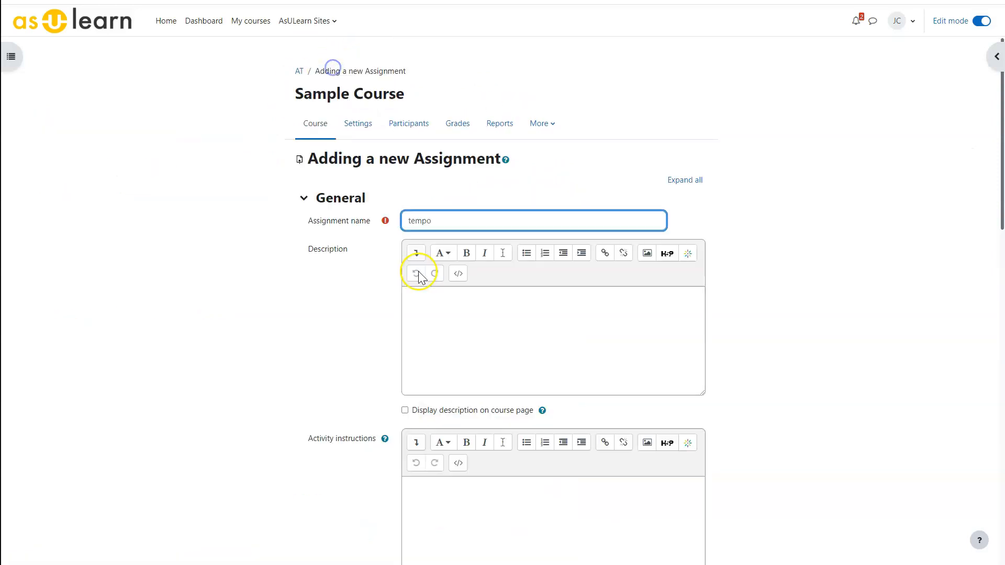
# Set the grading method of the new assignment "tempo" to Rubric, and save and display it.
pyautogui.scroll(-15, 415, 269)
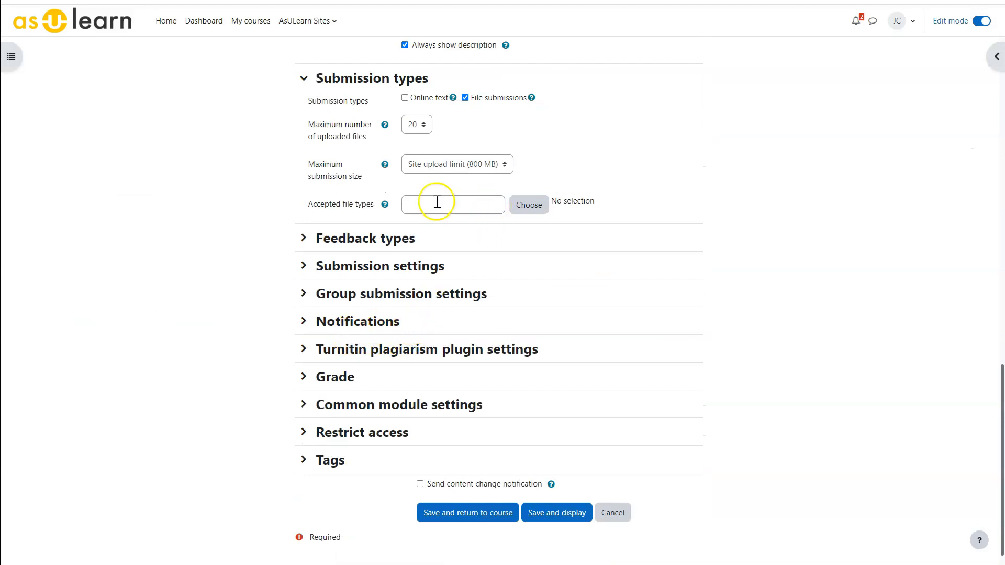
pyautogui.click(303, 376)
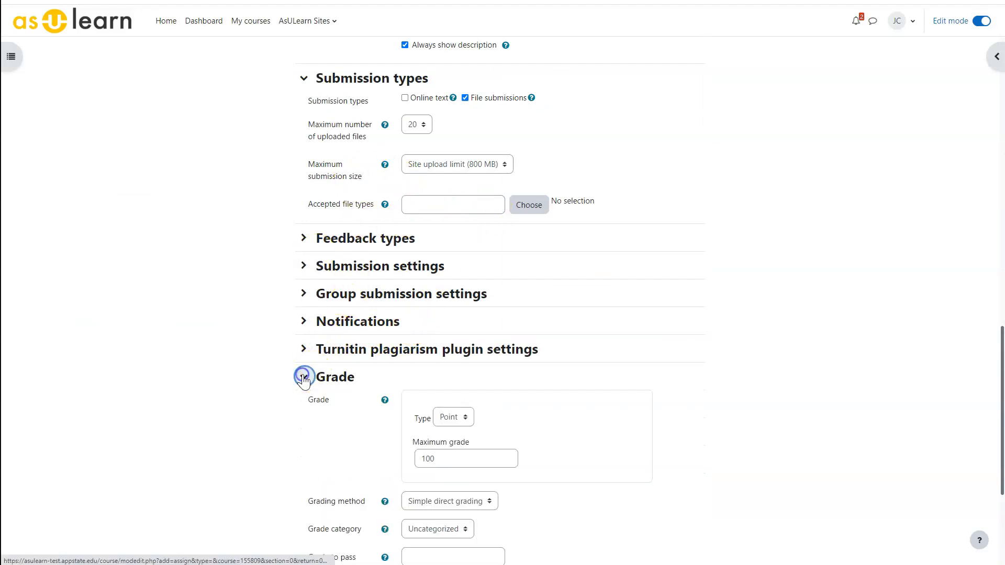
pyautogui.scroll(-2, 395, 417)
pyautogui.click(404, 397)
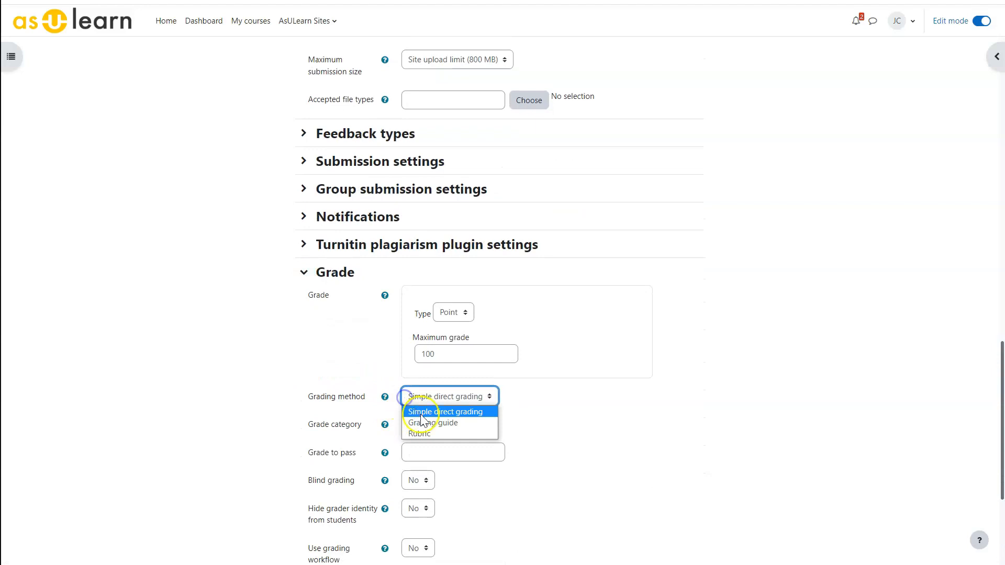
pyautogui.click(422, 433)
pyautogui.scroll(-4, 518, 392)
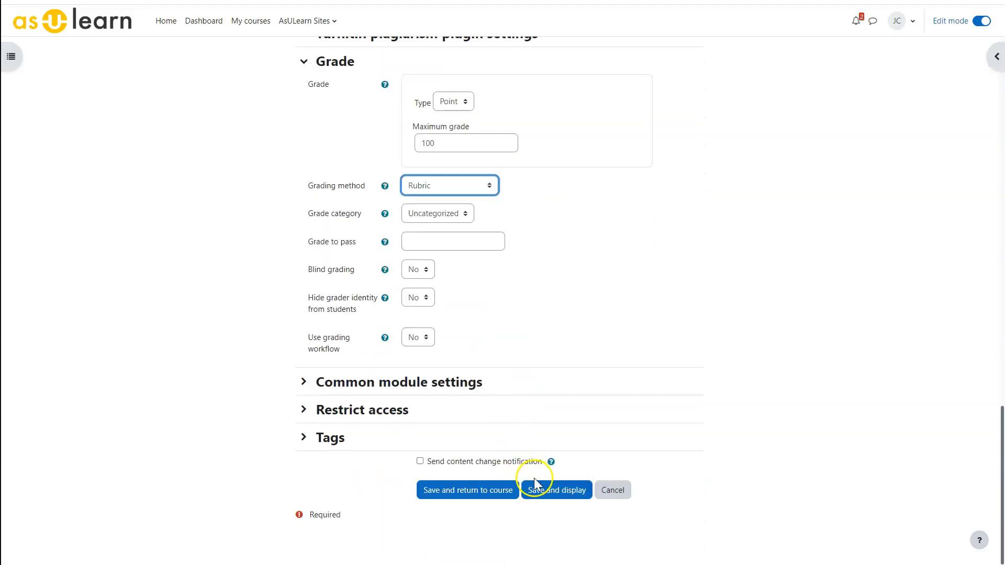
pyautogui.click(556, 490)
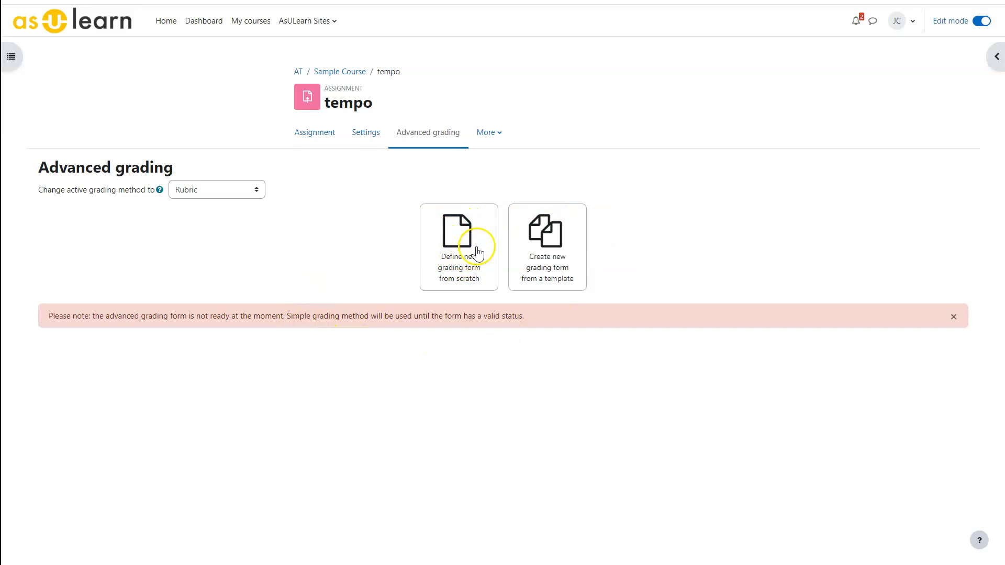
# Start a new grading form from a template and search the grading forms for "sample", including own forms.
pyautogui.click(546, 238)
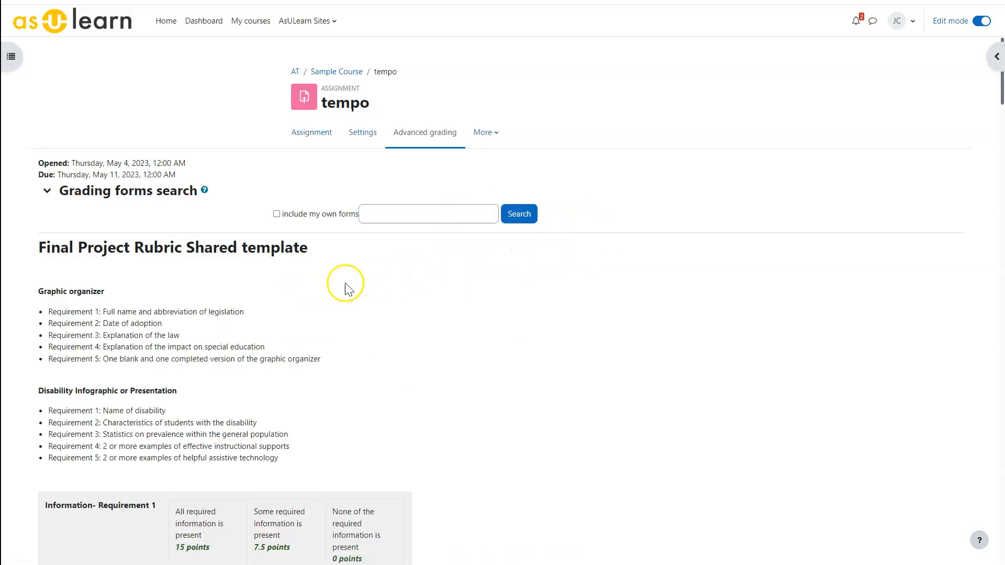
pyautogui.click(369, 212)
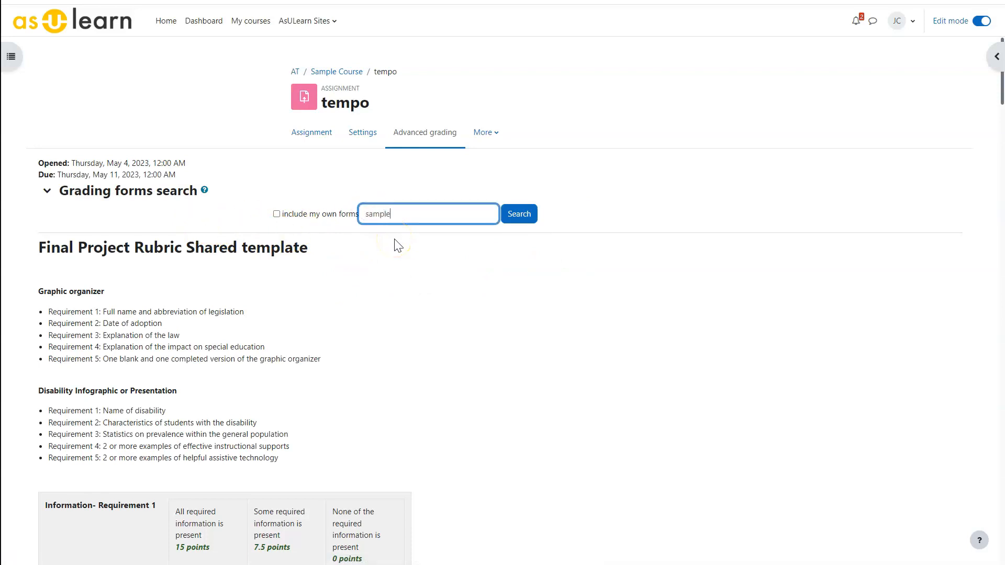
pyautogui.click(276, 213)
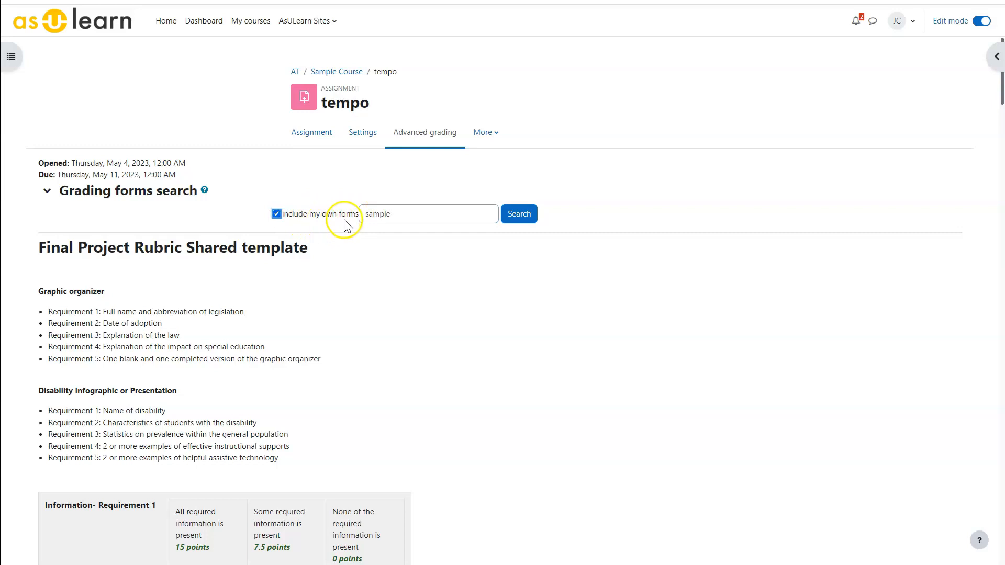
pyautogui.click(519, 214)
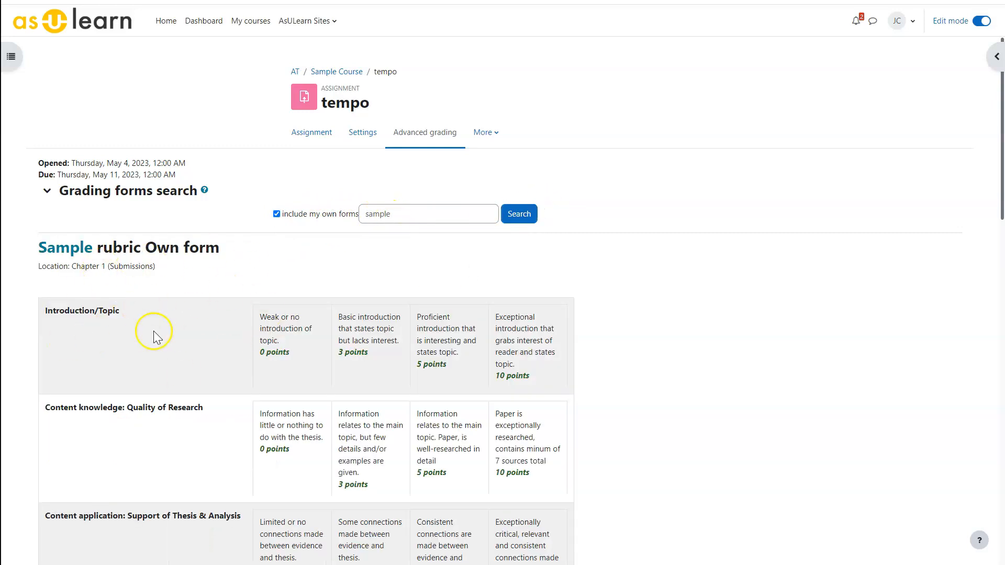
# Use the Sample rubric located in Chapter 1 (Submissions) as the template for tempo's grading form and review the copied rubric.
pyautogui.scroll(-8, 329, 282)
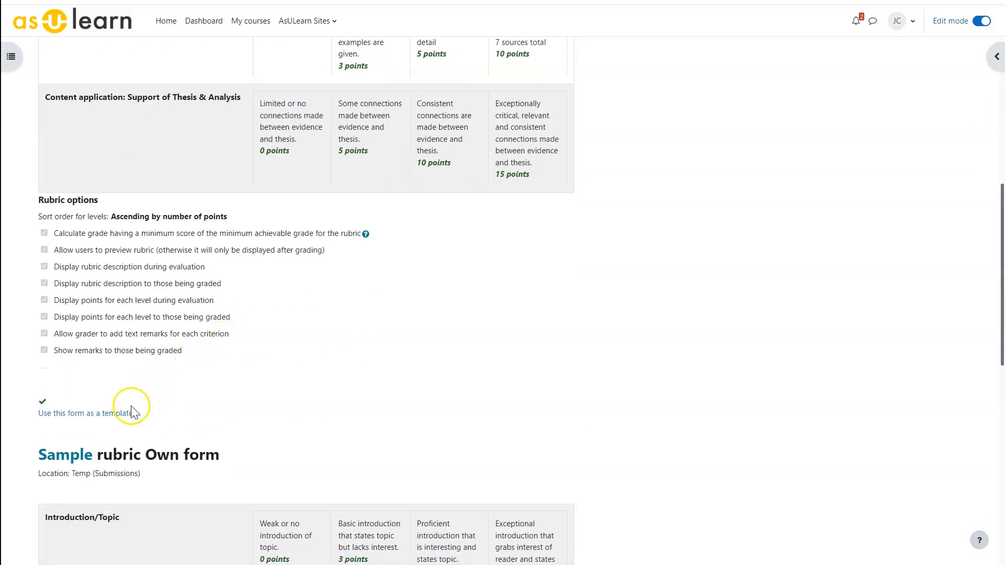
pyautogui.click(78, 413)
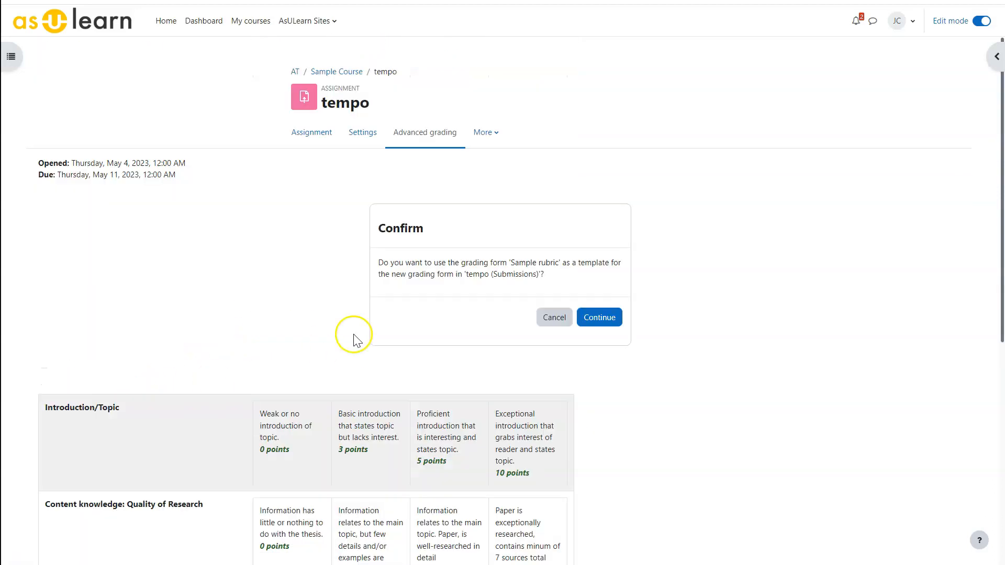
pyautogui.click(591, 318)
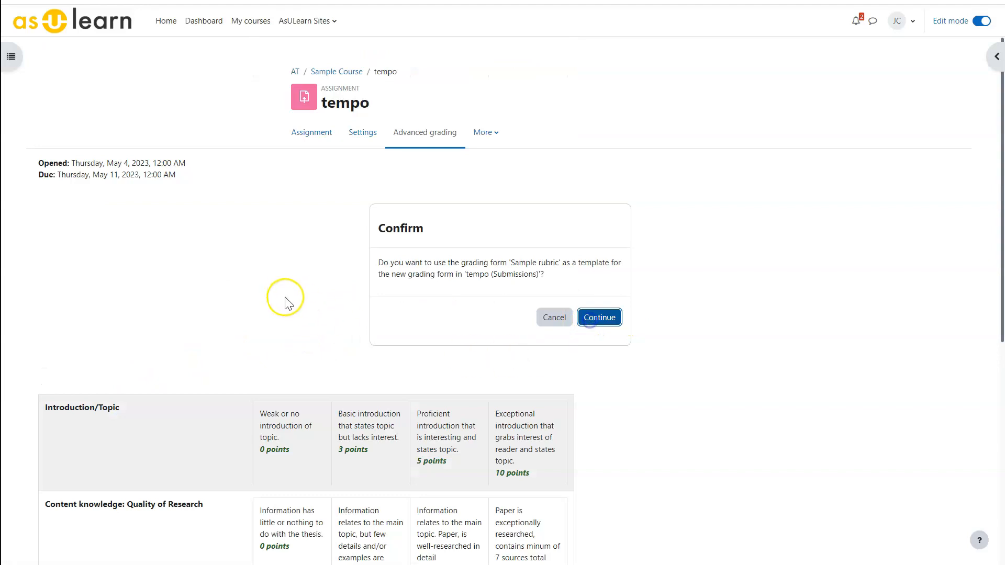
pyautogui.scroll(-4, 264, 265)
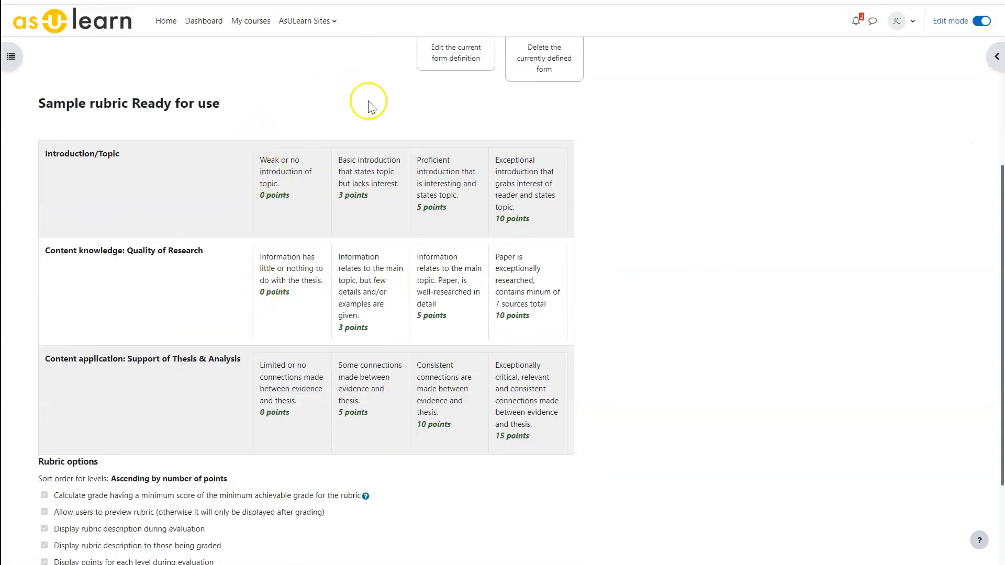
pyautogui.scroll(1, 393, 127)
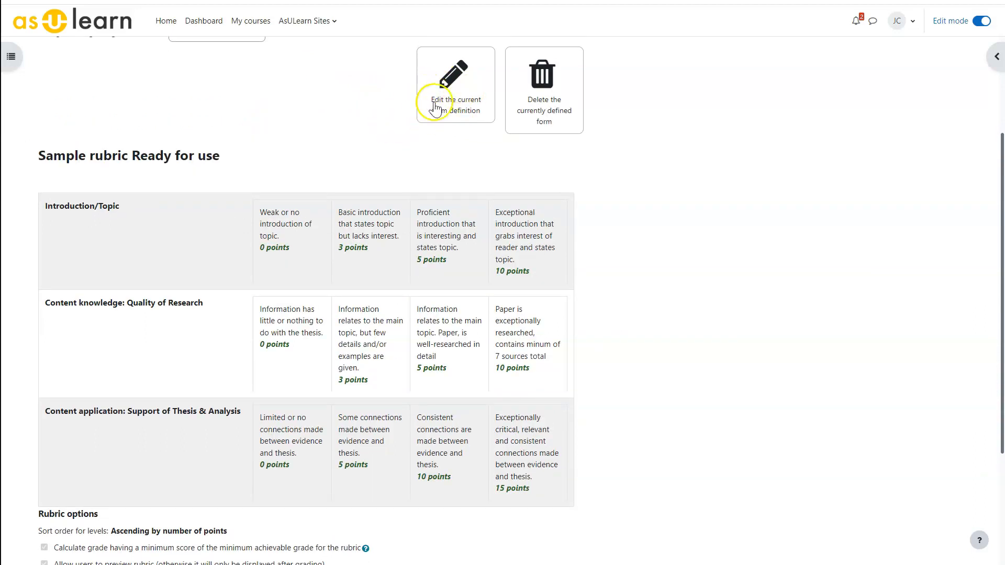